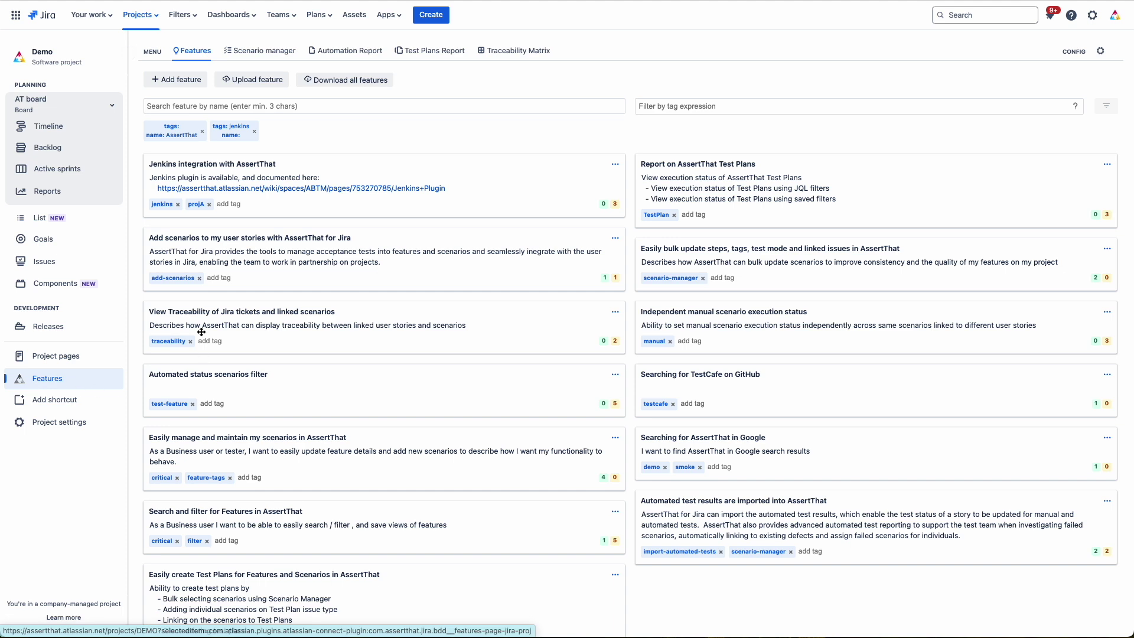
# Add the feature 'Create new BDD Feature in Features tab using AssertThat' with a two-line description.
pyautogui.click(172, 82)
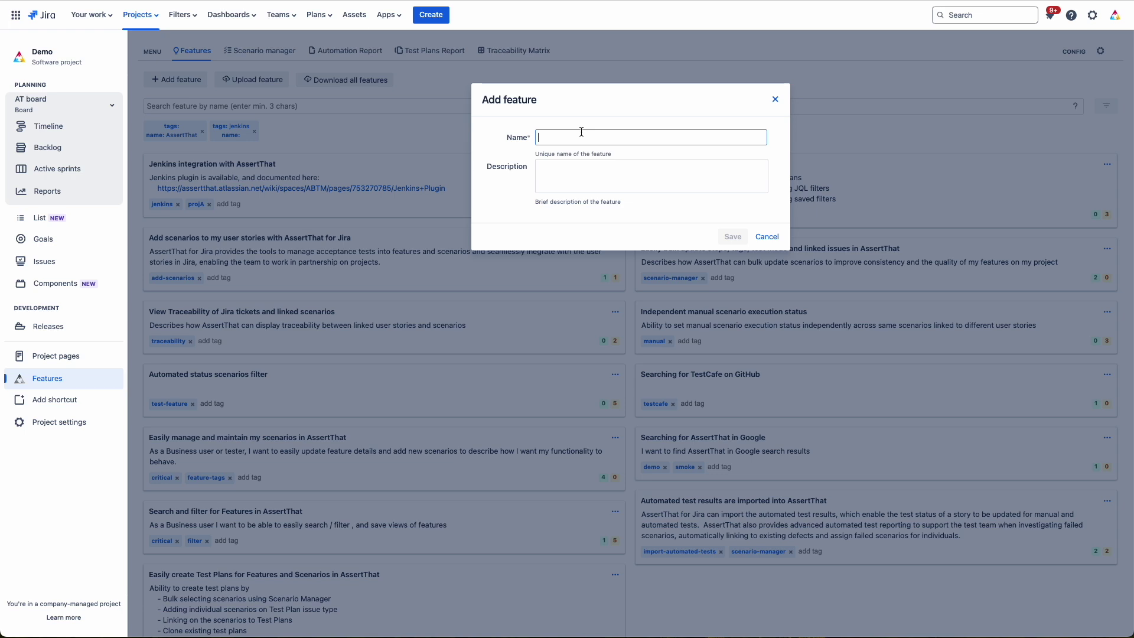
pyautogui.write('Create new BDD Feature in Features tab using AssertThat')
pyautogui.press('Tab')
pyautogui.write('Feature details how Features can be setup in AssertThat including:')
pyautogui.press('Return')
pyautogui.write('- Features tab')
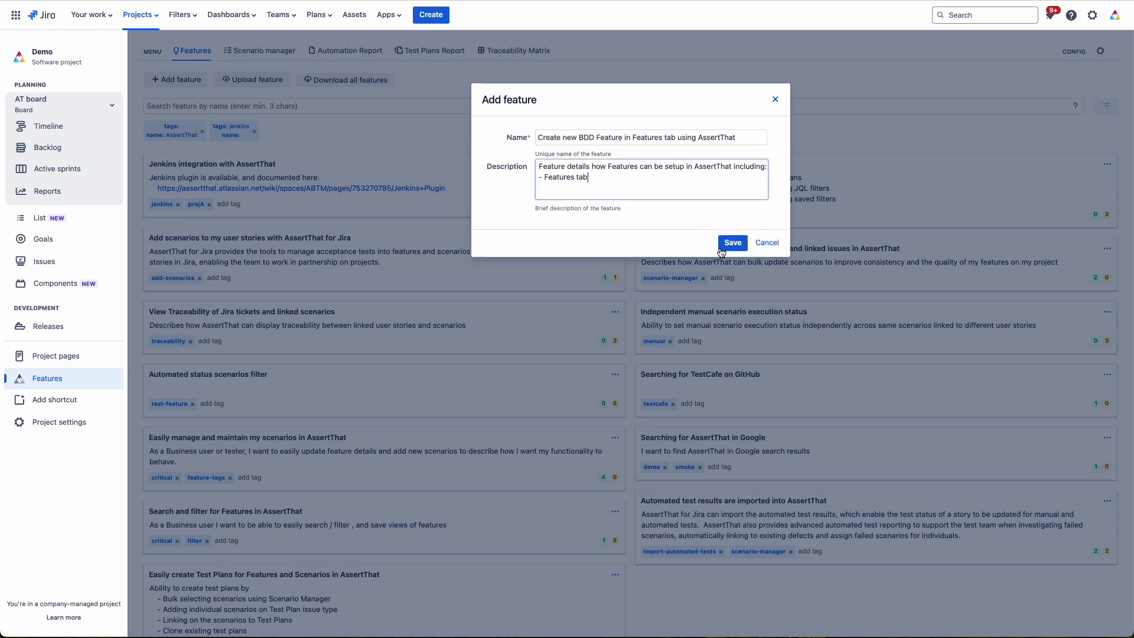
pyautogui.click(720, 251)
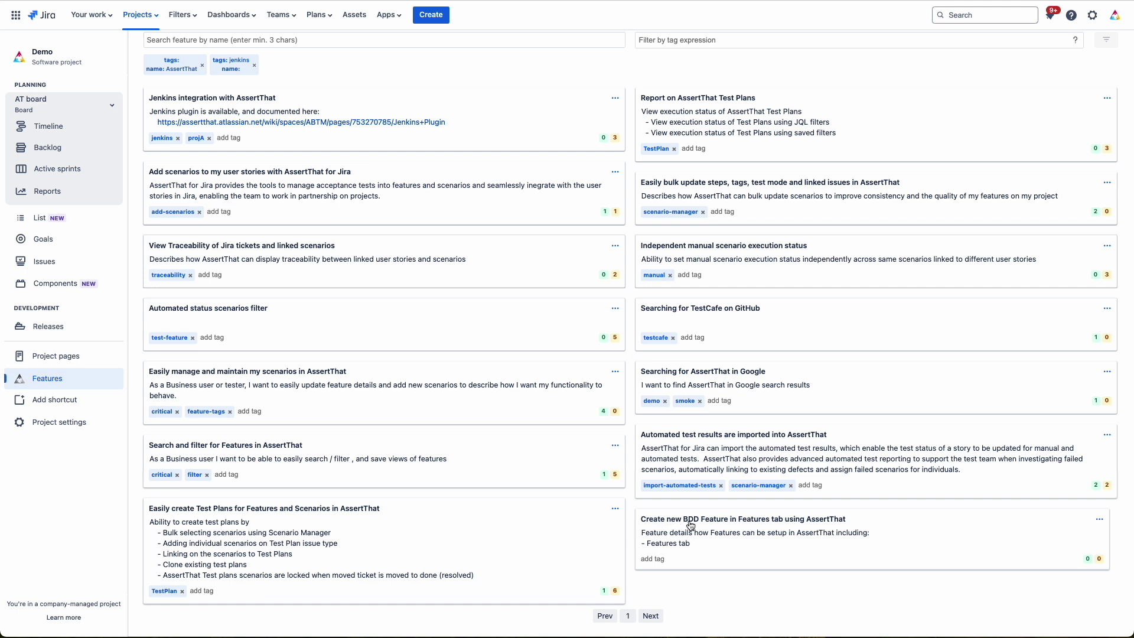
# Tag the new feature 'criticals' and drag its card to the left column.
pyautogui.click(647, 561)
pyautogui.write('criticals')
pyautogui.press('Return')
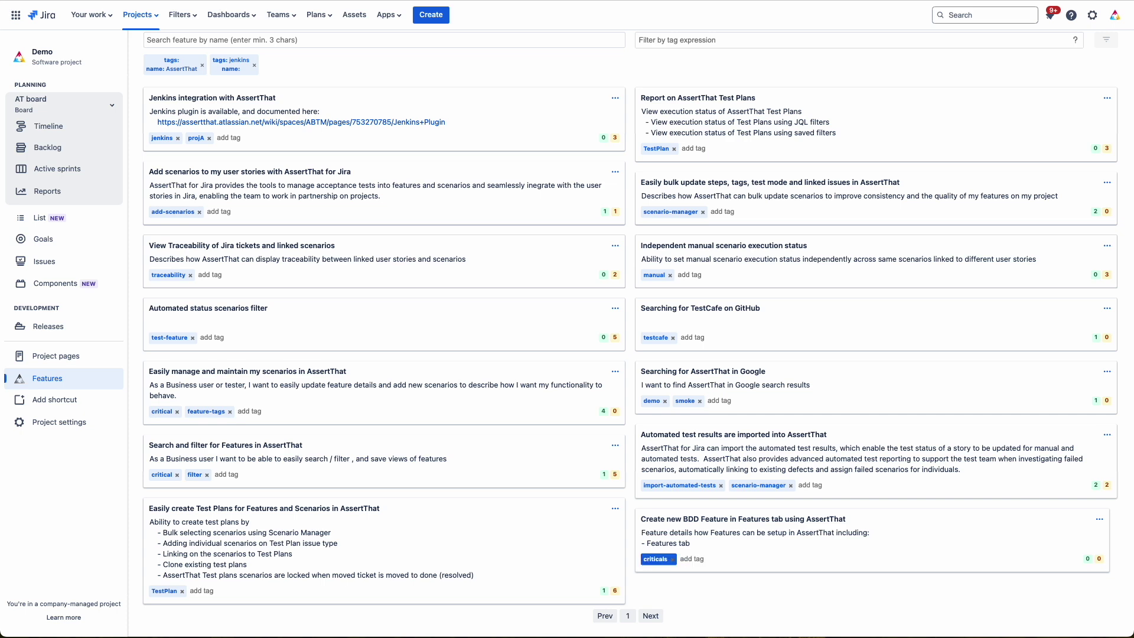
pyautogui.moveTo(1078, 524); pyautogui.dragTo(584, 523)
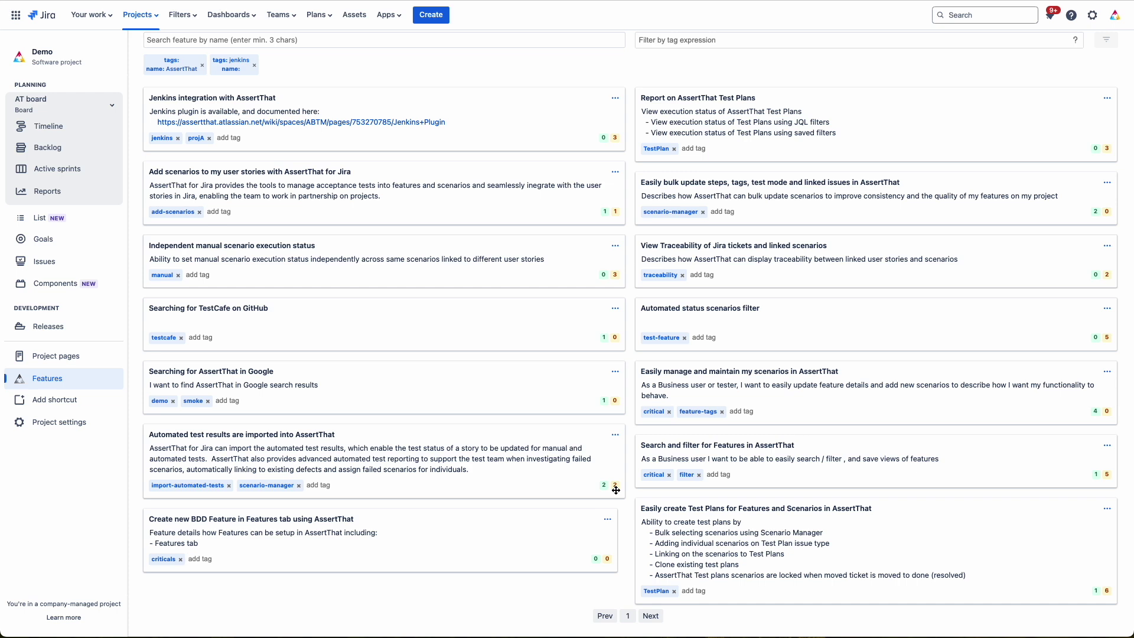
pyautogui.scroll(2, 386, 105)
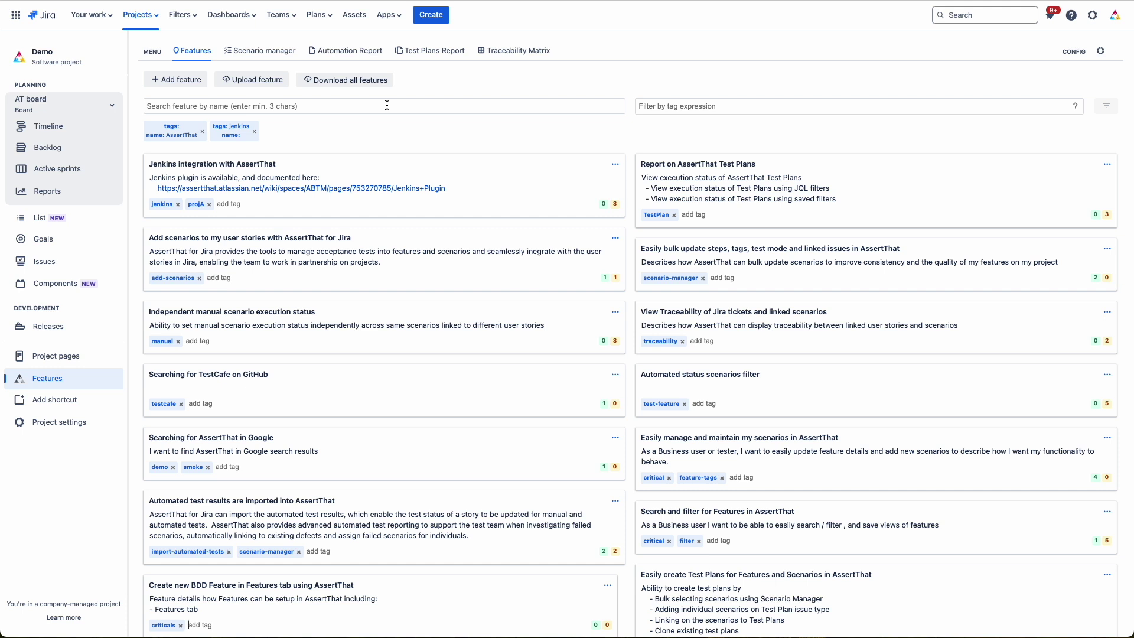
# Search feature names for 'Automated' and save that search as a filter chip.
pyautogui.click(386, 106)
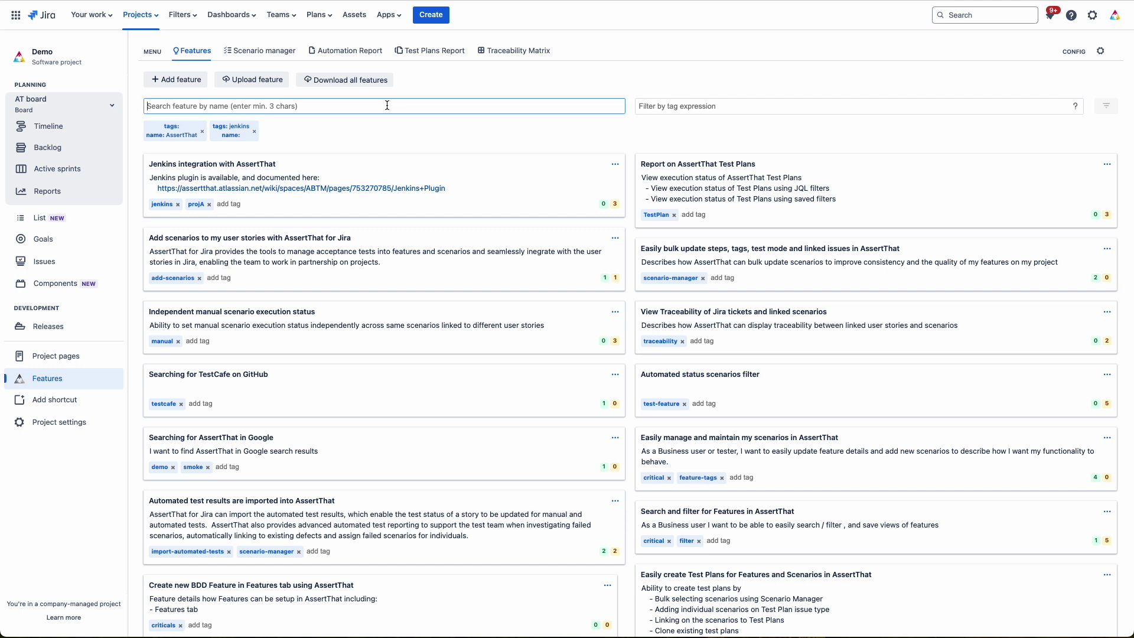
pyautogui.write('Automate')
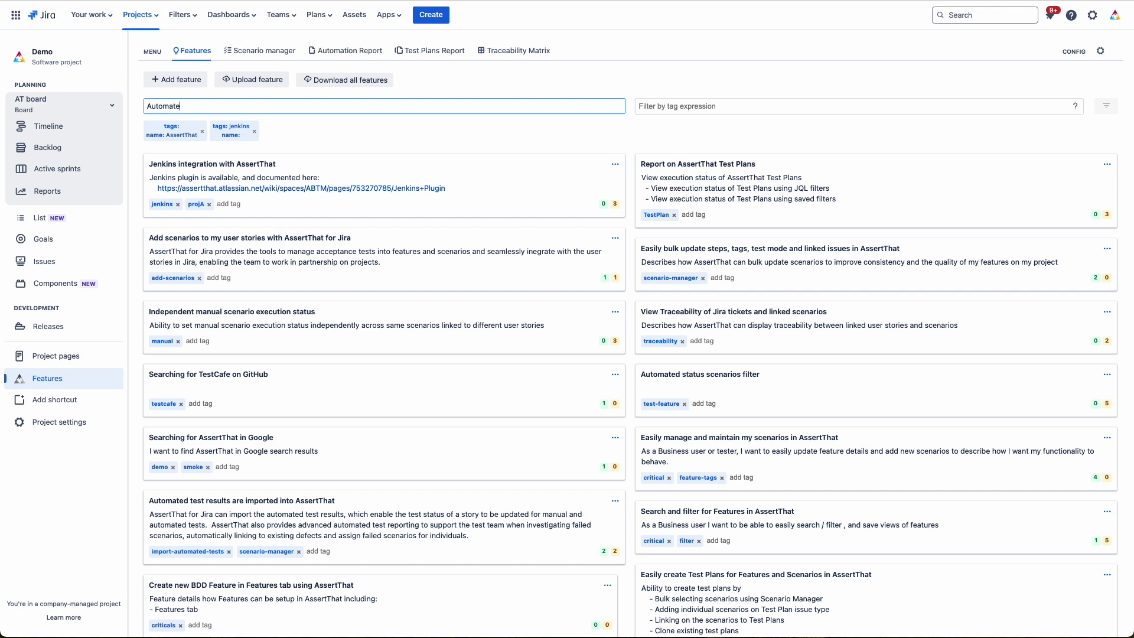
pyautogui.write('d')
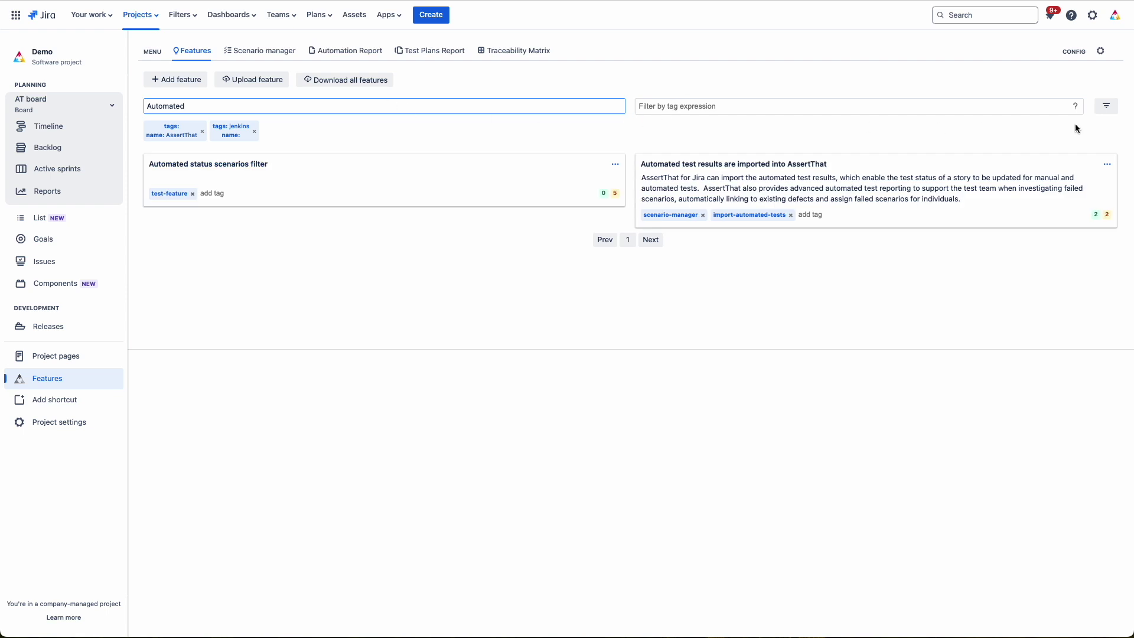
pyautogui.click(1108, 107)
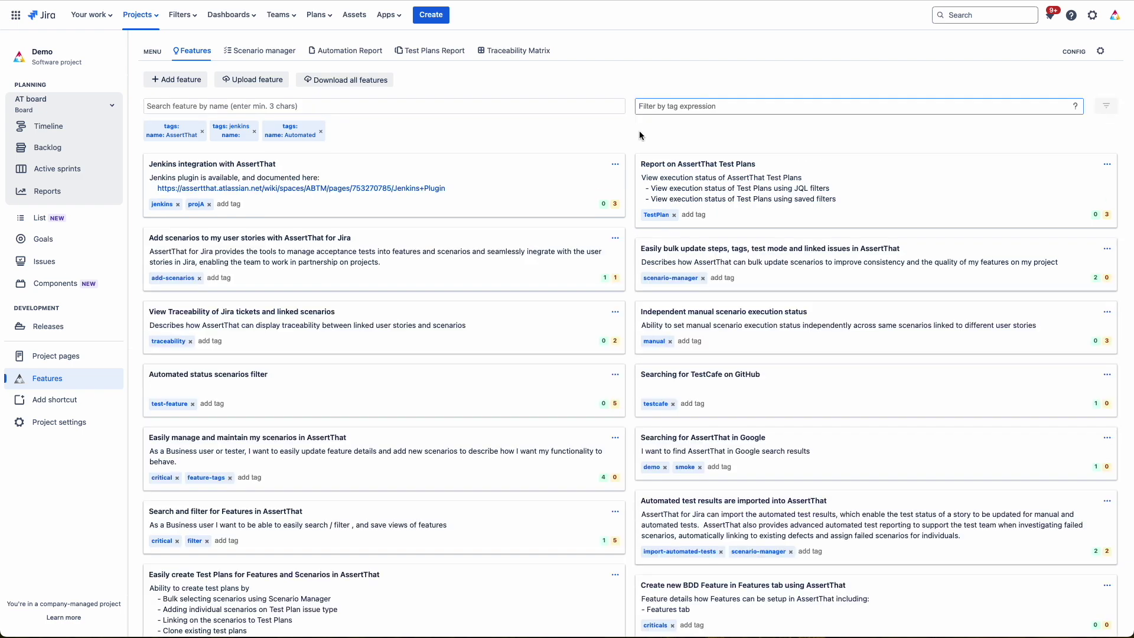
pyautogui.write('ma')
pyautogui.write('nu')
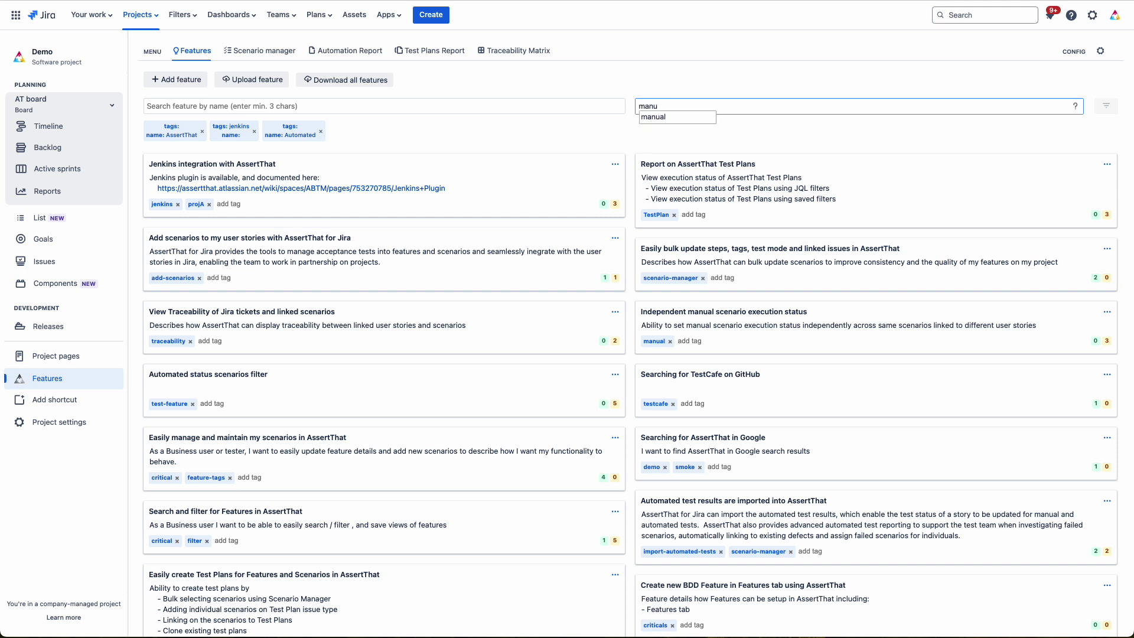
pyautogui.write('al')
# Save a 'manual' tag filter, then remove the manual chip from the tag field.
pyautogui.press('Return')
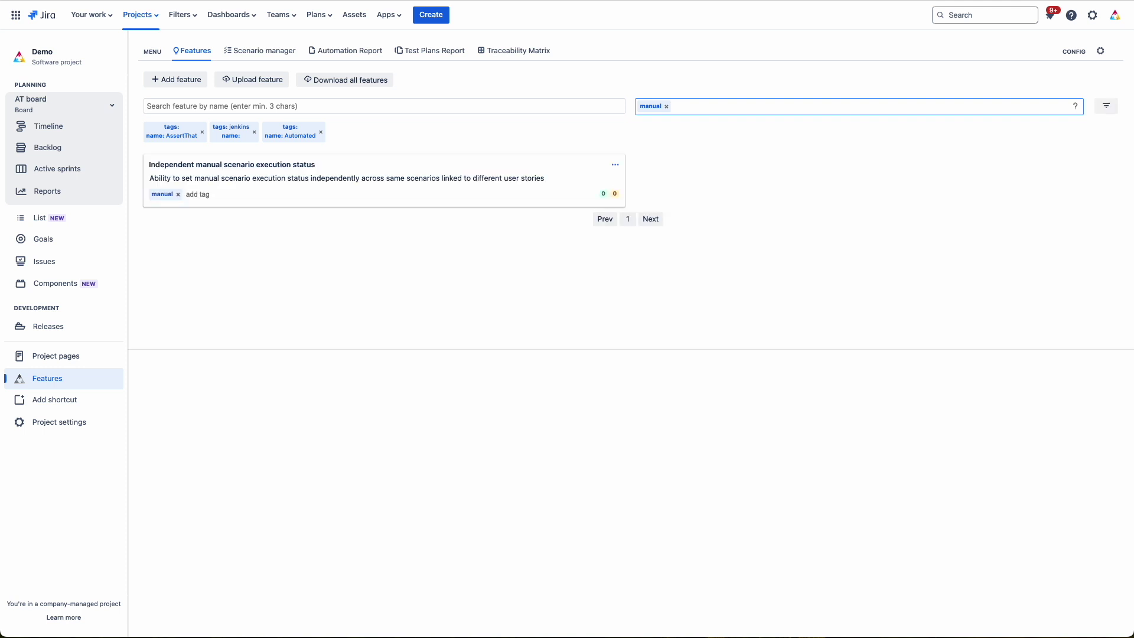
pyautogui.click(1103, 110)
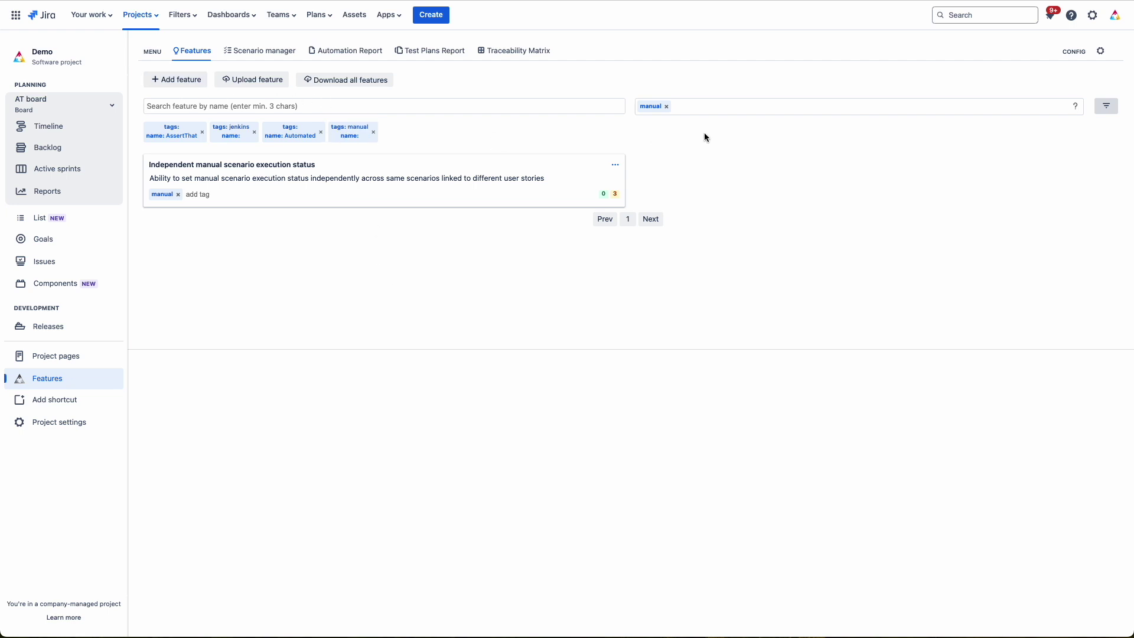
pyautogui.click(666, 106)
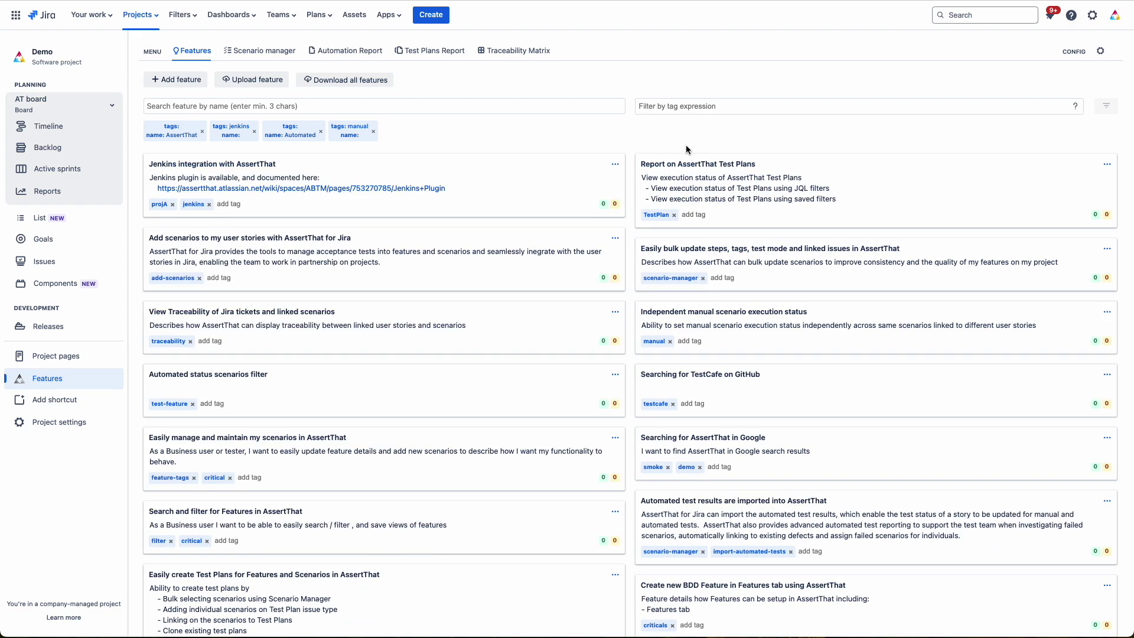
pyautogui.scroll(-2, 536, 309)
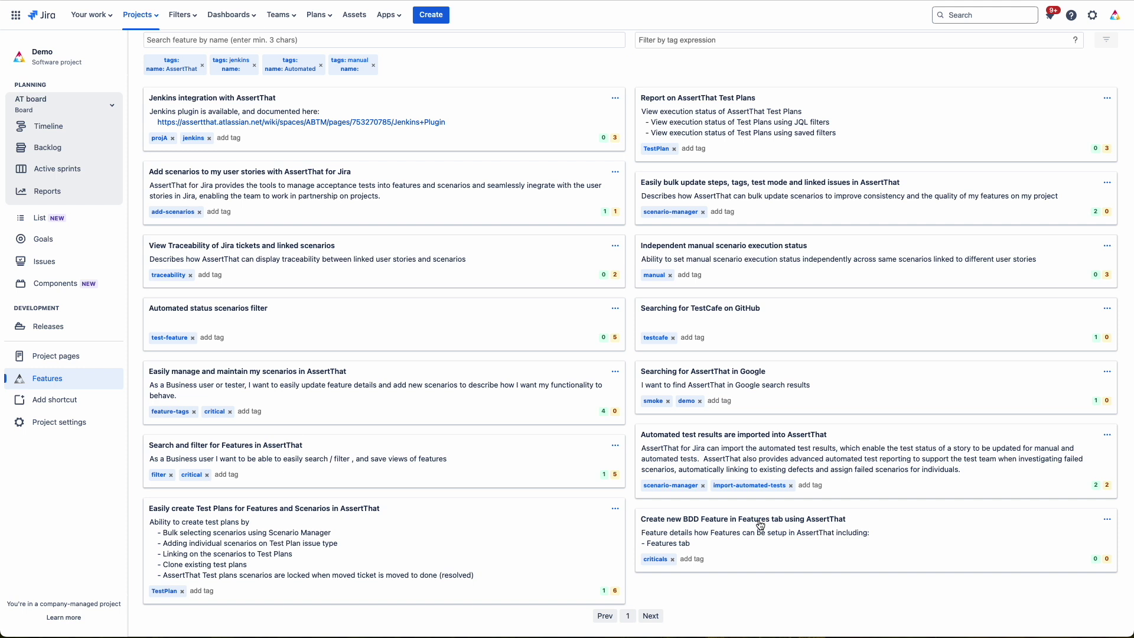
pyautogui.click(760, 525)
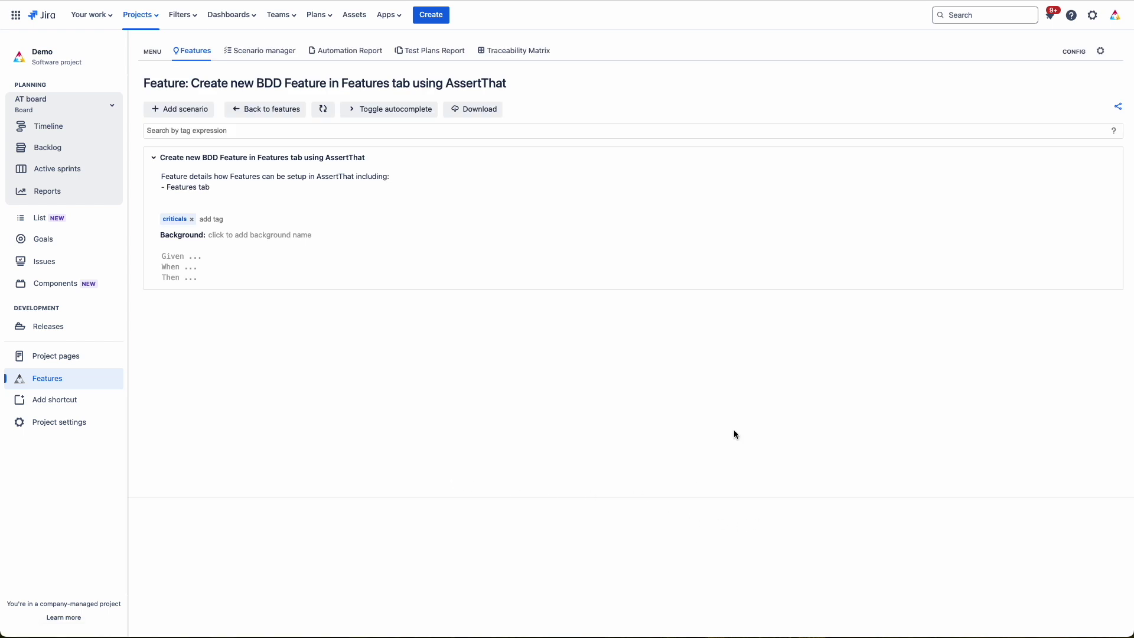
# Name the feature background and add 'Given the AssertThat plugin is enabled for my project'.
pyautogui.click(211, 235)
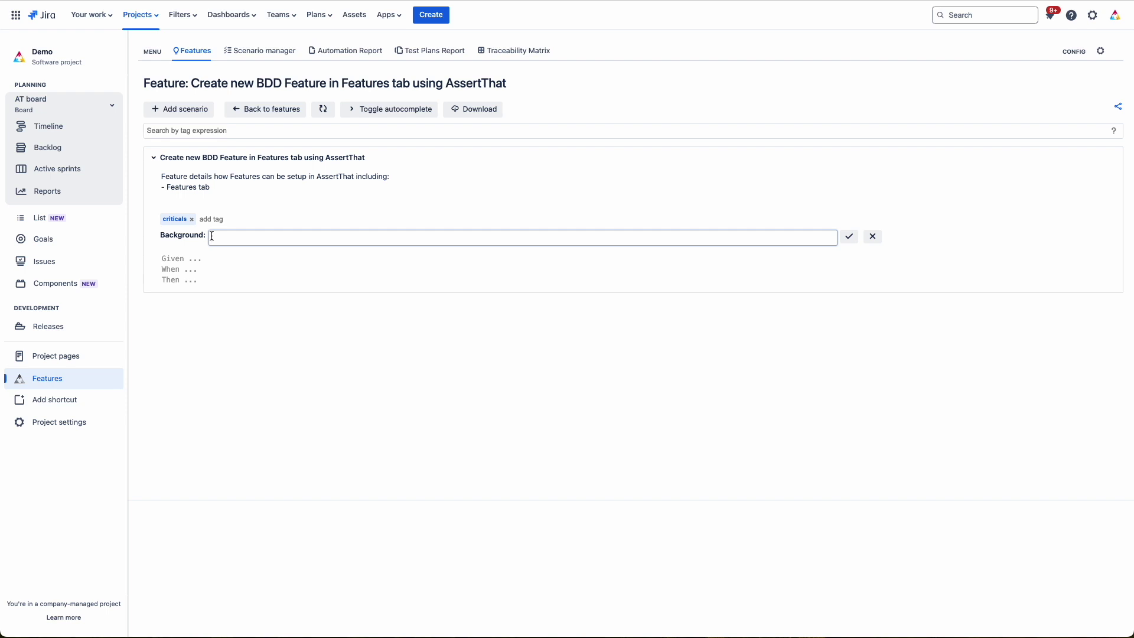
pyautogui.write('AssertThat is ')
pyautogui.write('enabled')
pyautogui.press('Return')
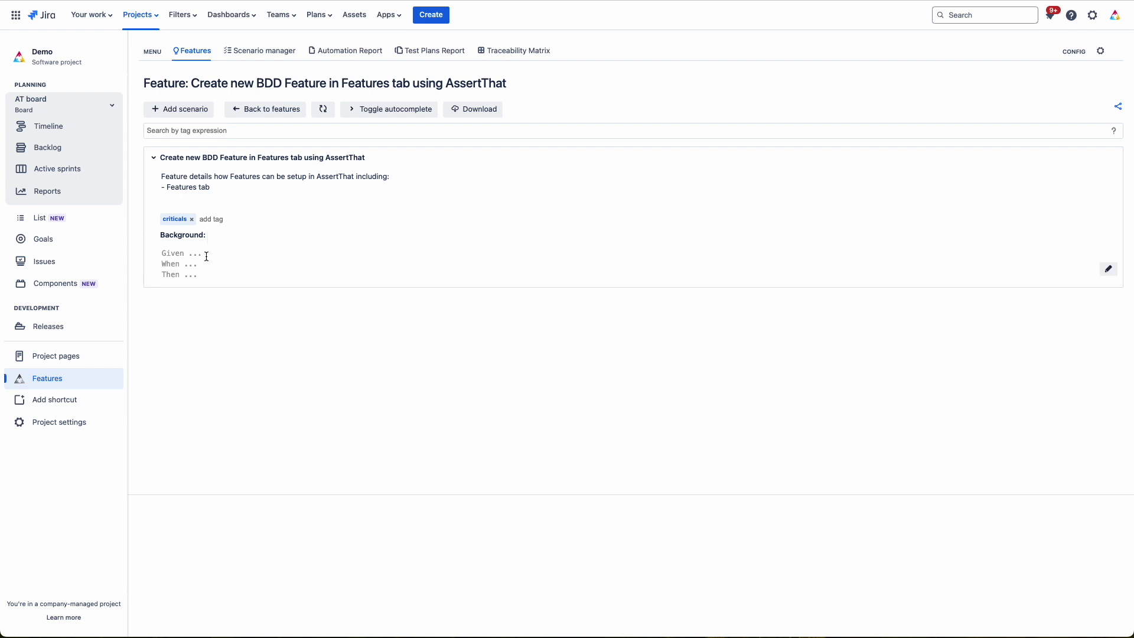
pyautogui.click(193, 253)
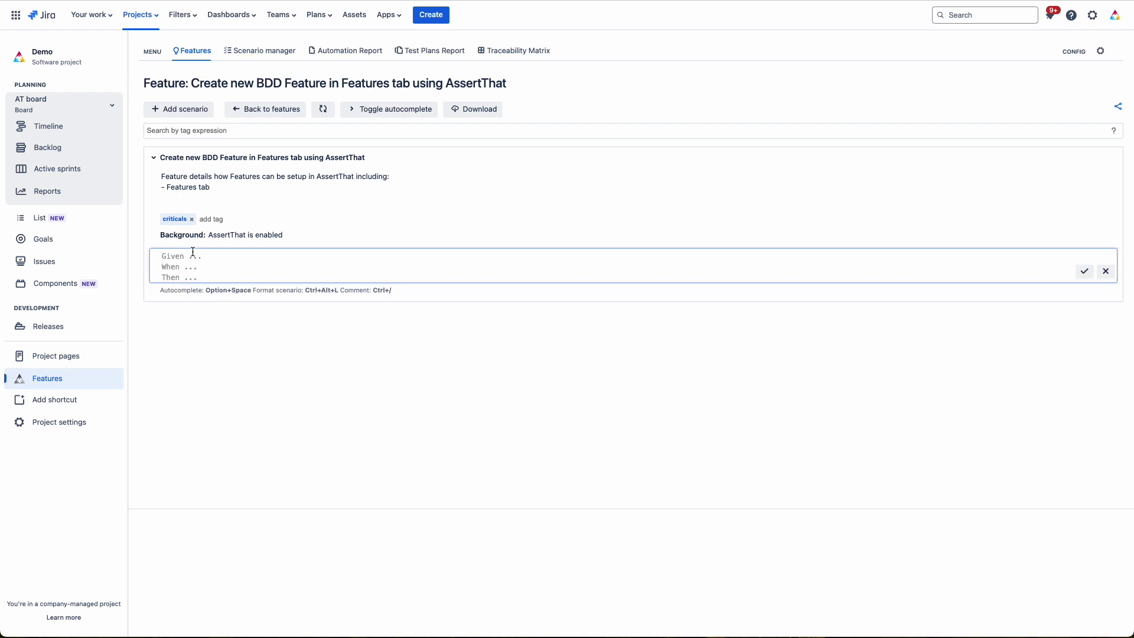
pyautogui.write('Gi')
pyautogui.write('ven ena')
pyautogui.write('ble')
pyautogui.hotkey('alt', 'space')
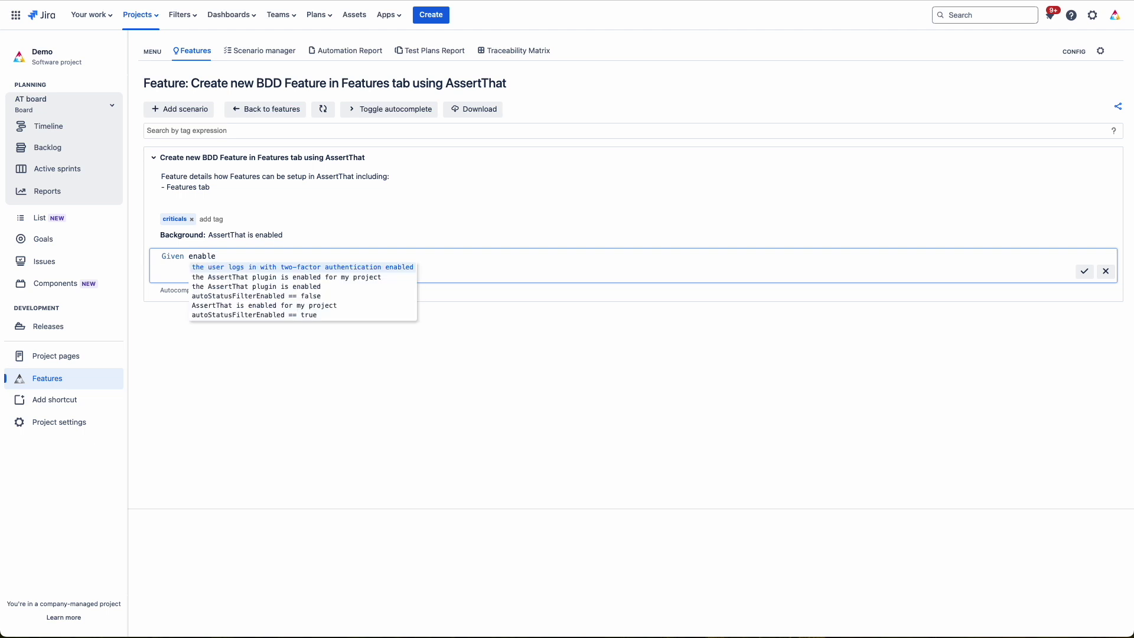
pyautogui.press('Down')
pyautogui.press('Return')
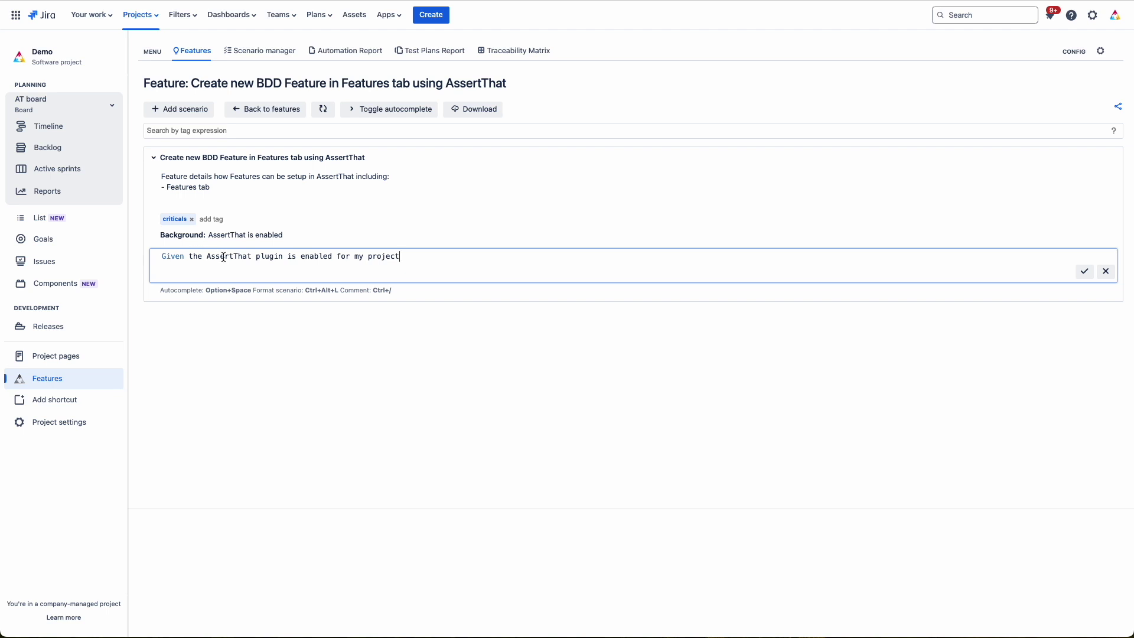
pyautogui.click(1082, 274)
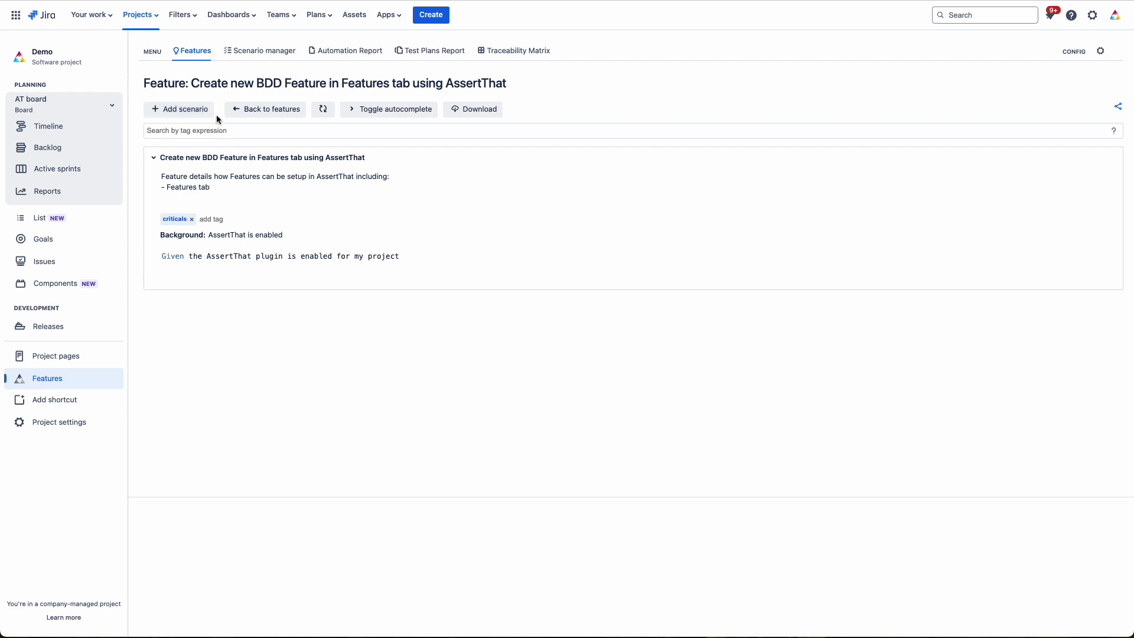
# Return from the feature page to the Features list.
pyautogui.click(280, 111)
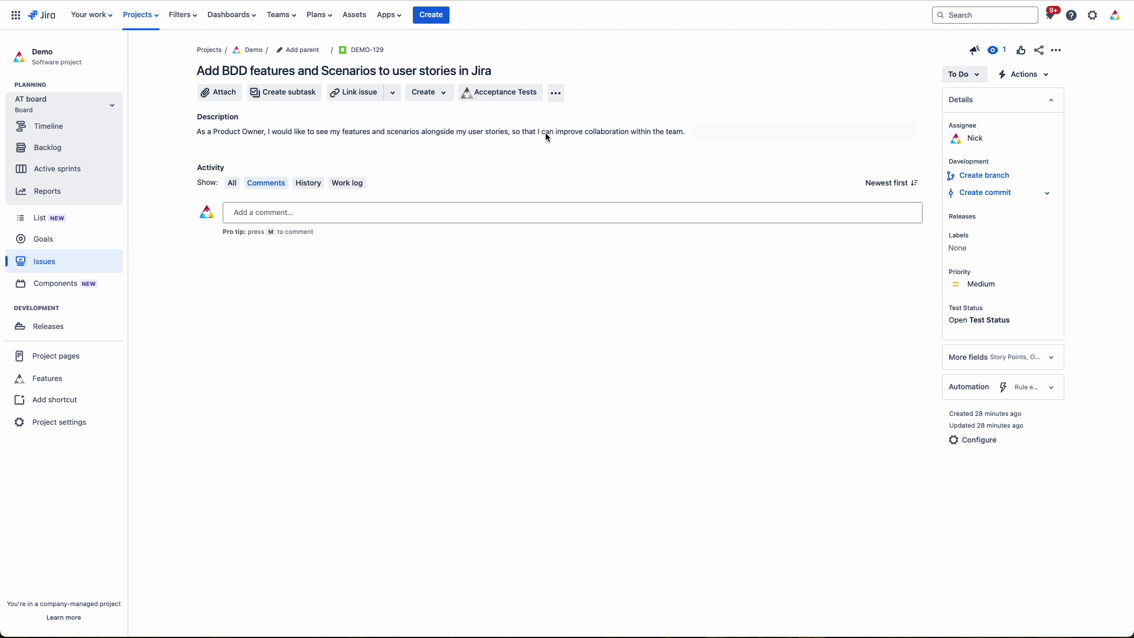
# Start a new scenario in DEMO-129's Acceptance Tests under feature 'Add feature from issue view'.
pyautogui.click(496, 99)
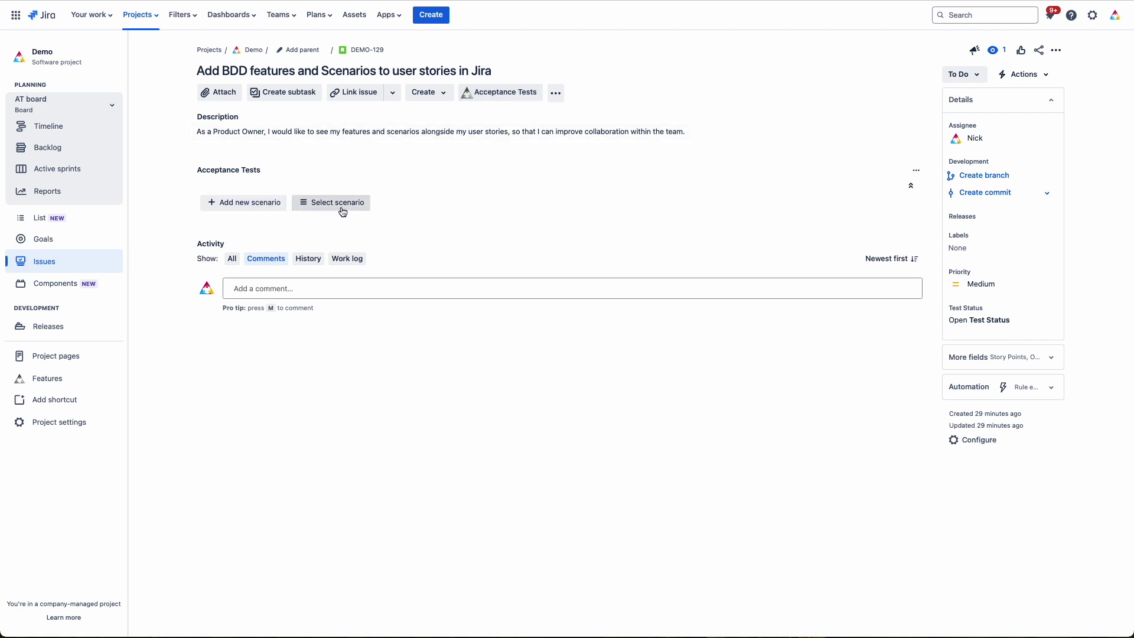
pyautogui.click(228, 206)
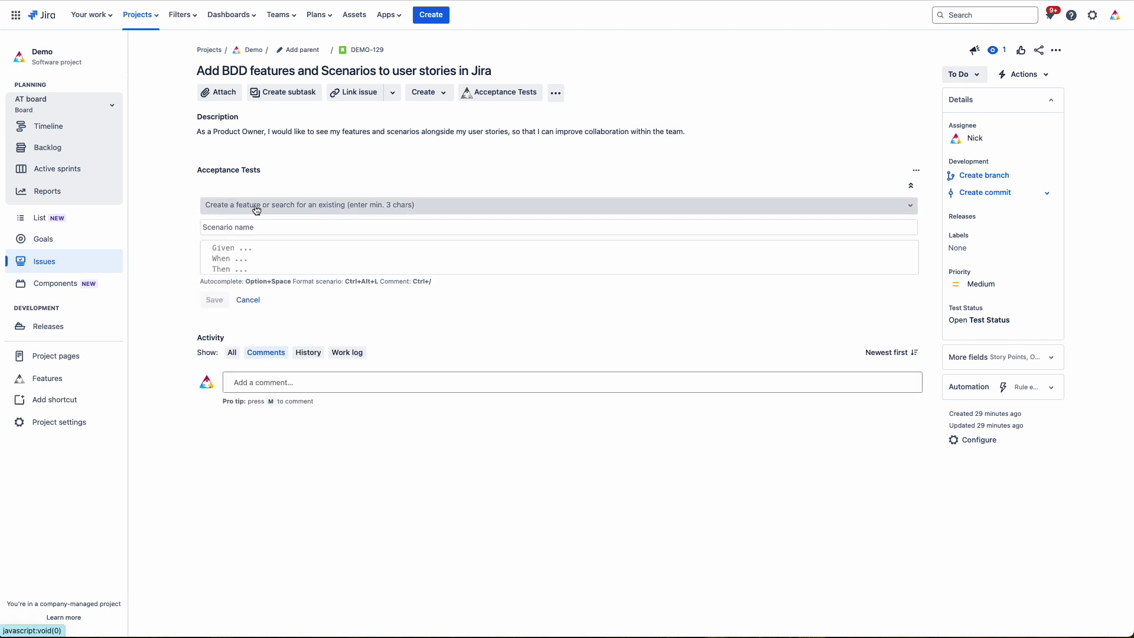
pyautogui.click(256, 206)
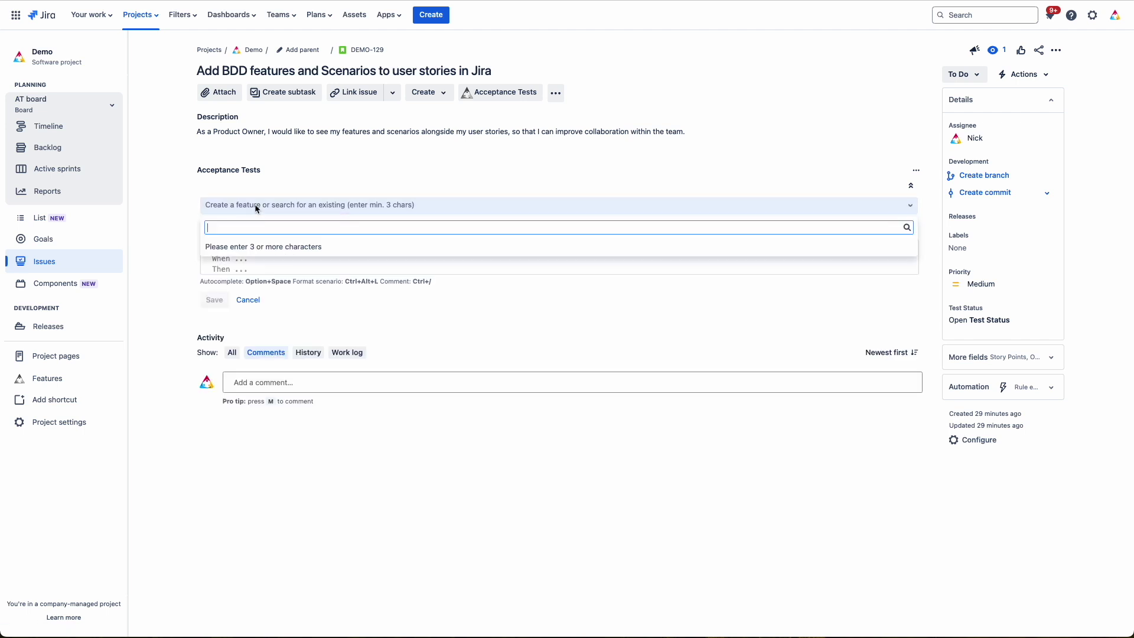
pyautogui.write('Add f')
pyautogui.write('eature fr')
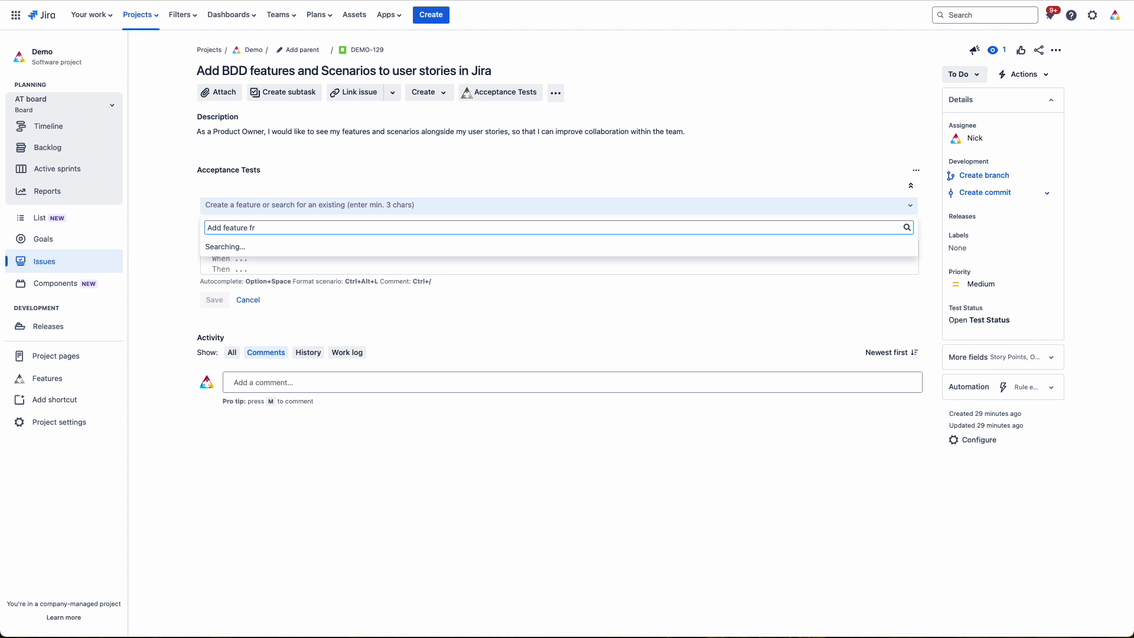
pyautogui.write('om issue ')
pyautogui.write('view')
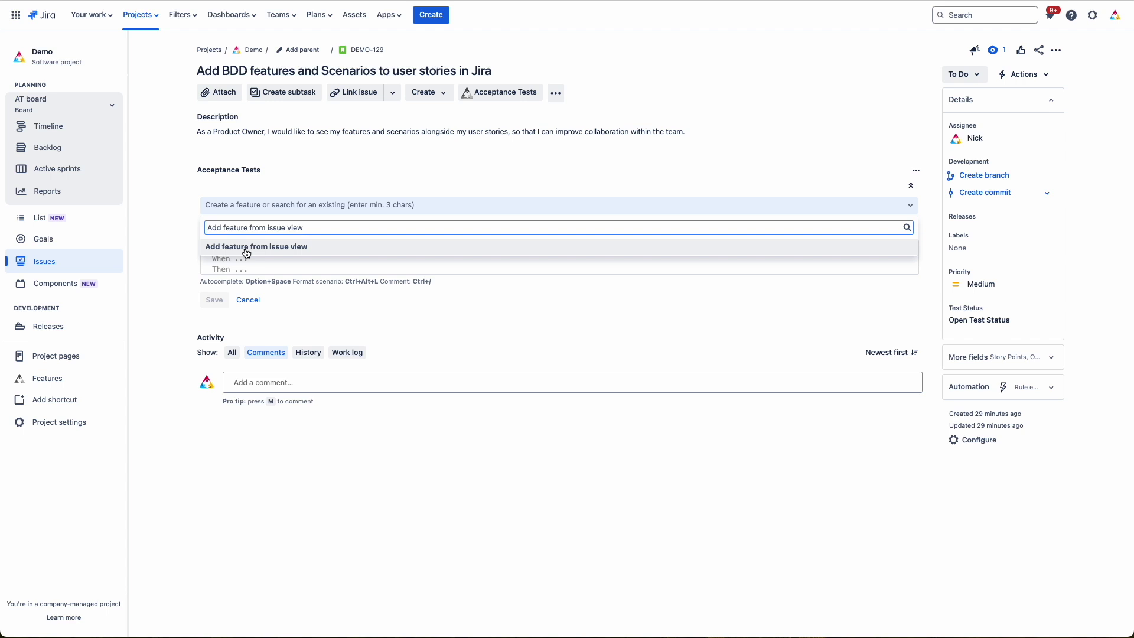
pyautogui.click(246, 252)
pyautogui.click(249, 230)
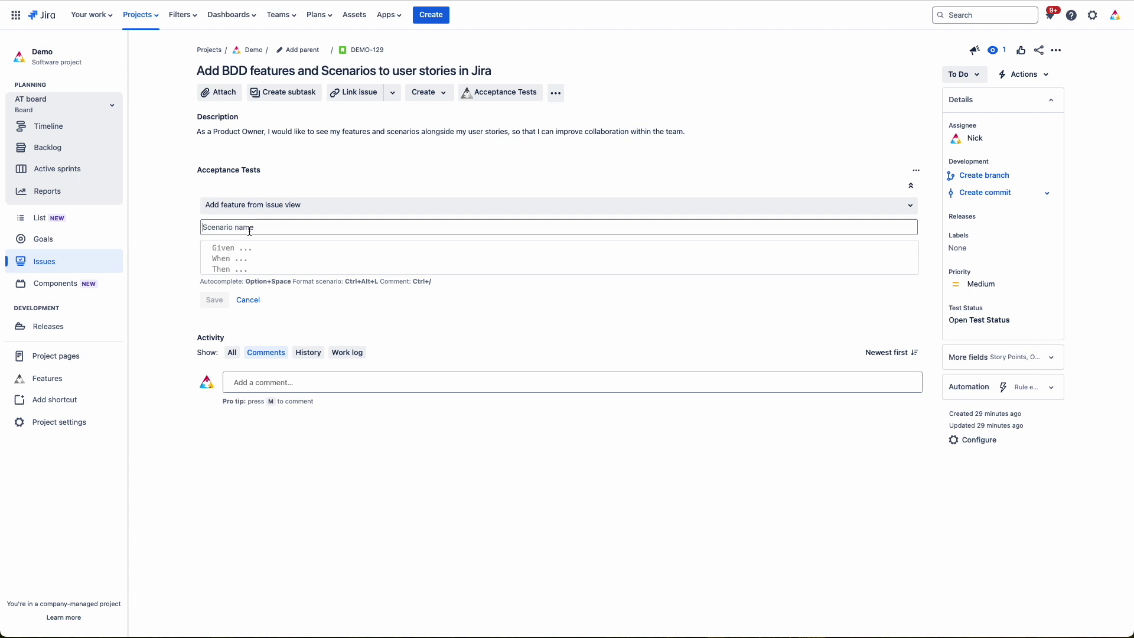
pyautogui.write('Add new feature from issue view')
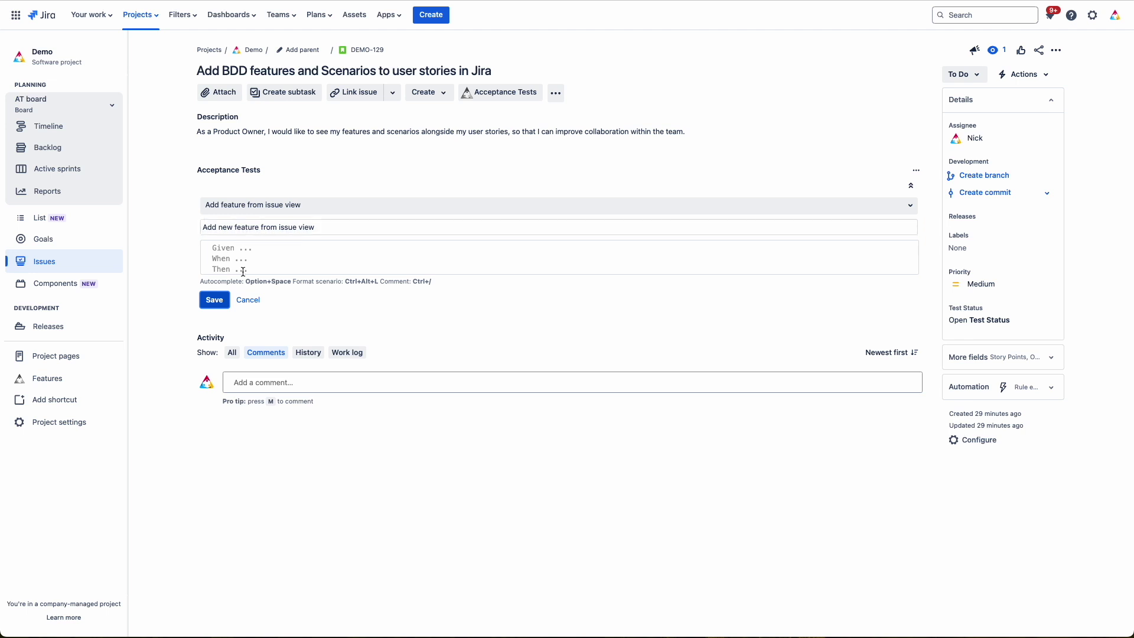
# Save scenario 'Add new feature from issue view' with an autocompleted 'Given the' step.
pyautogui.click(247, 255)
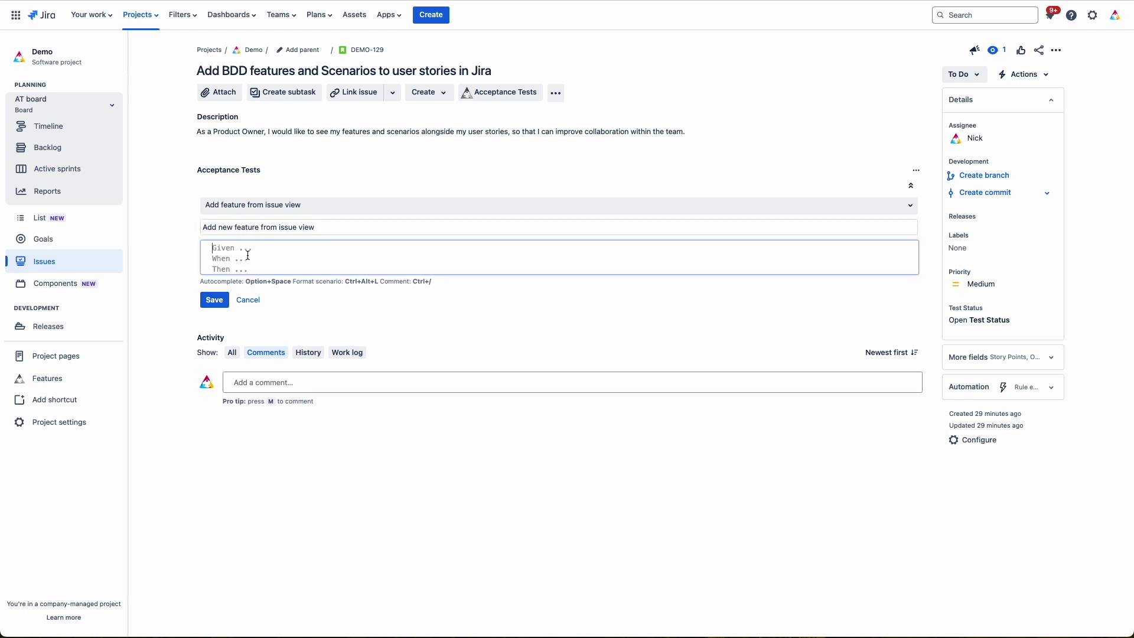
pyautogui.write('Given the')
pyautogui.hotkey('alt', 'space')
pyautogui.press('Return')
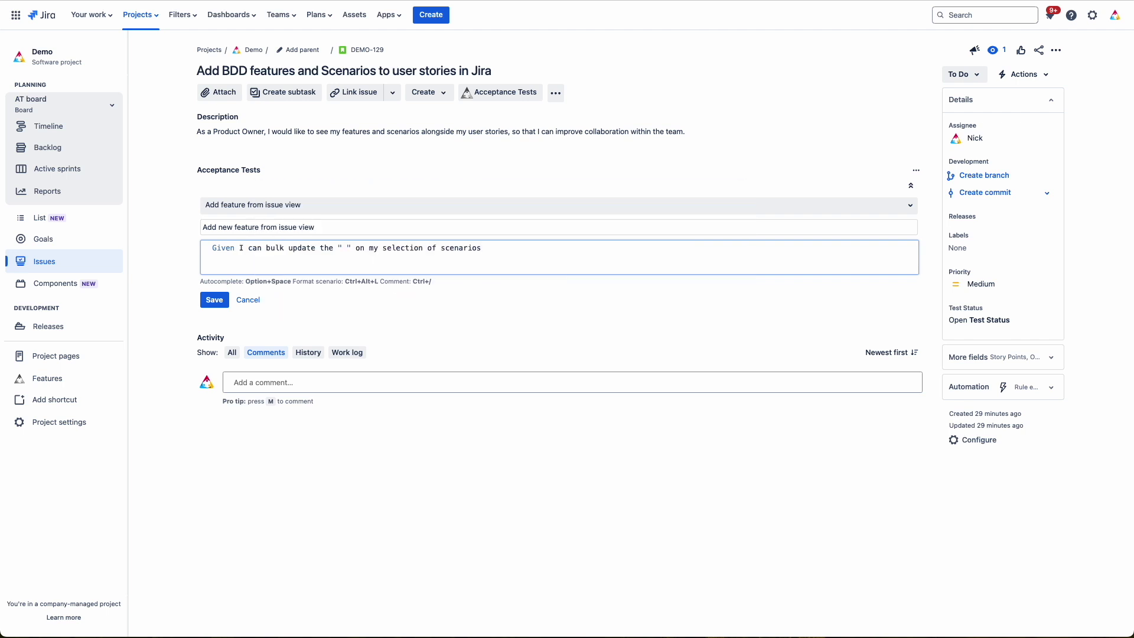
pyautogui.click(211, 303)
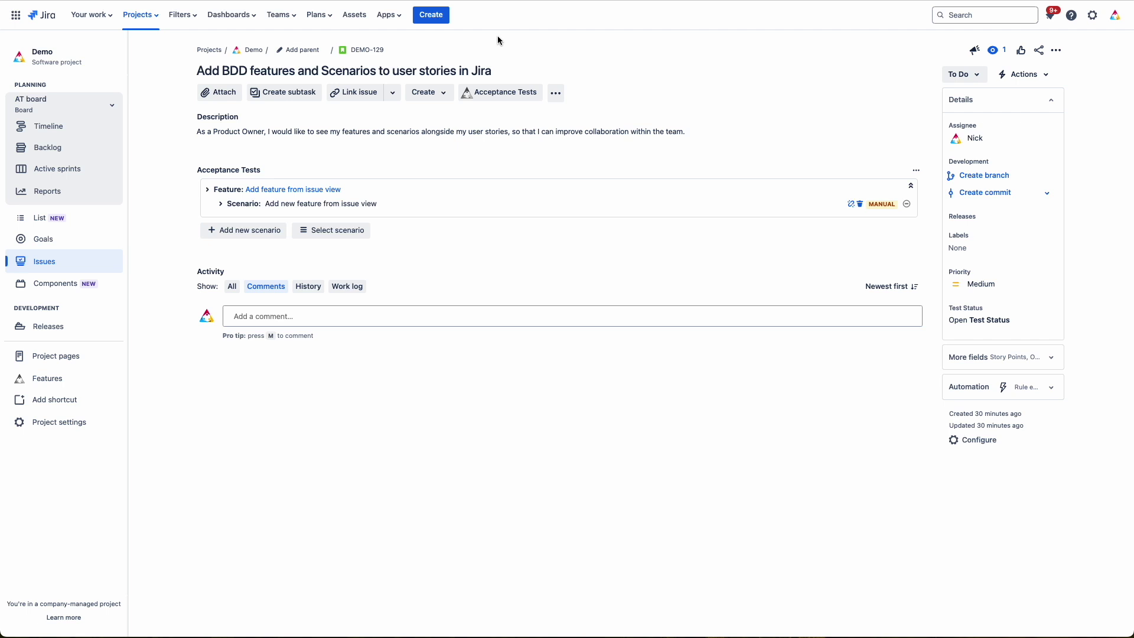
pyautogui.click(37, 380)
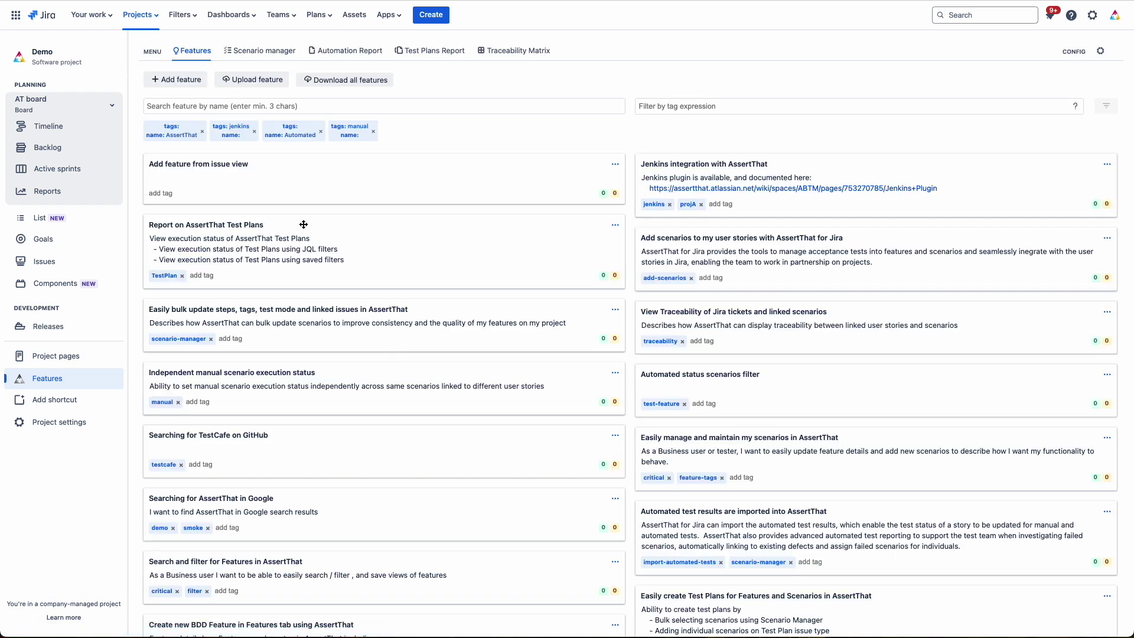
# Open the Upload feature dialog and its file chooser.
pyautogui.click(273, 82)
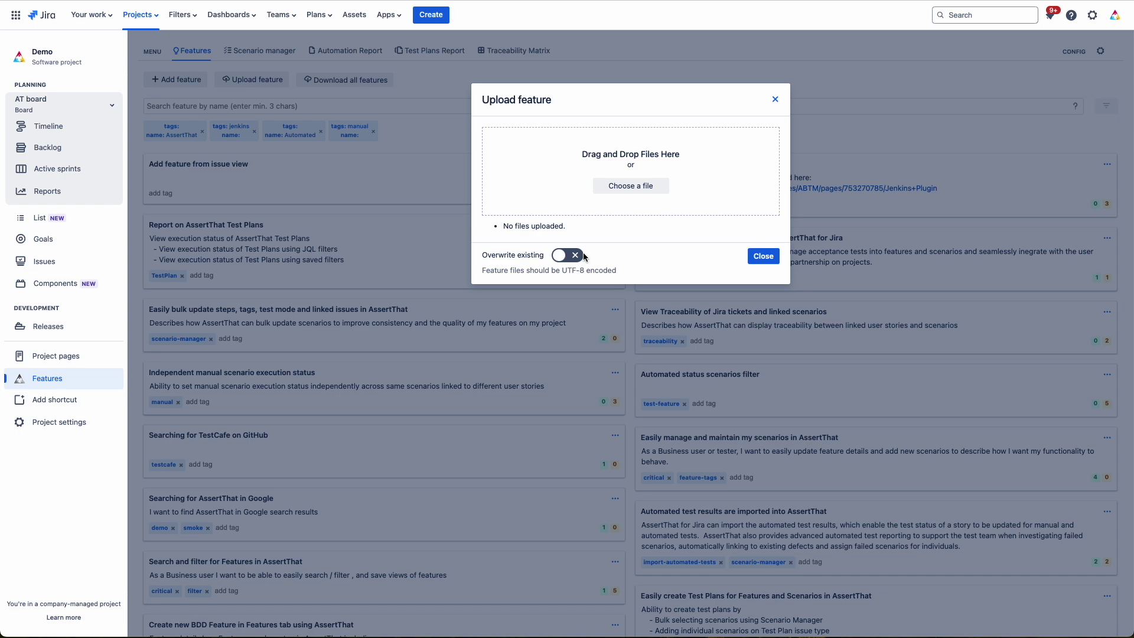
pyautogui.click(623, 188)
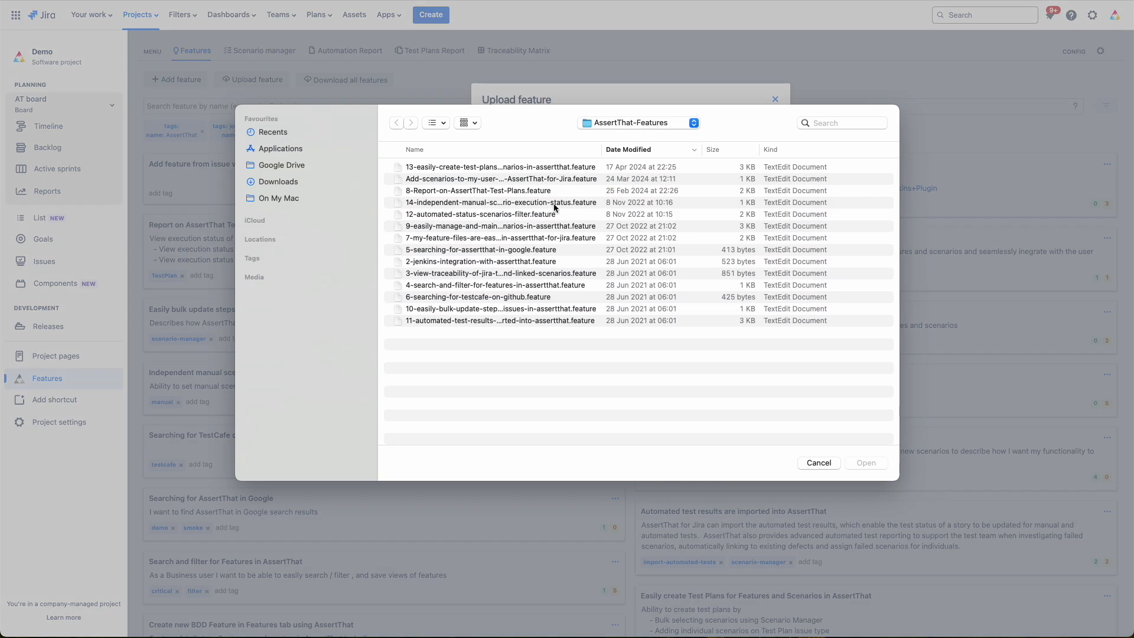
# Upload the '7-my-feature-files' .feature file and close the completed upload dialog.
pyautogui.doubleClick(461, 240)
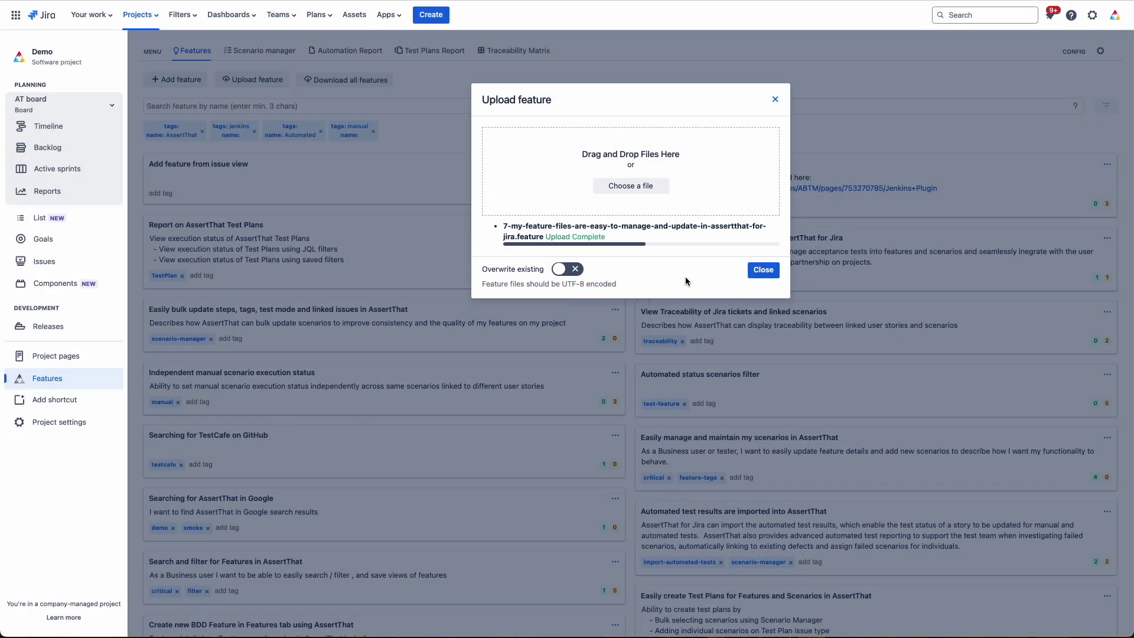
pyautogui.click(753, 272)
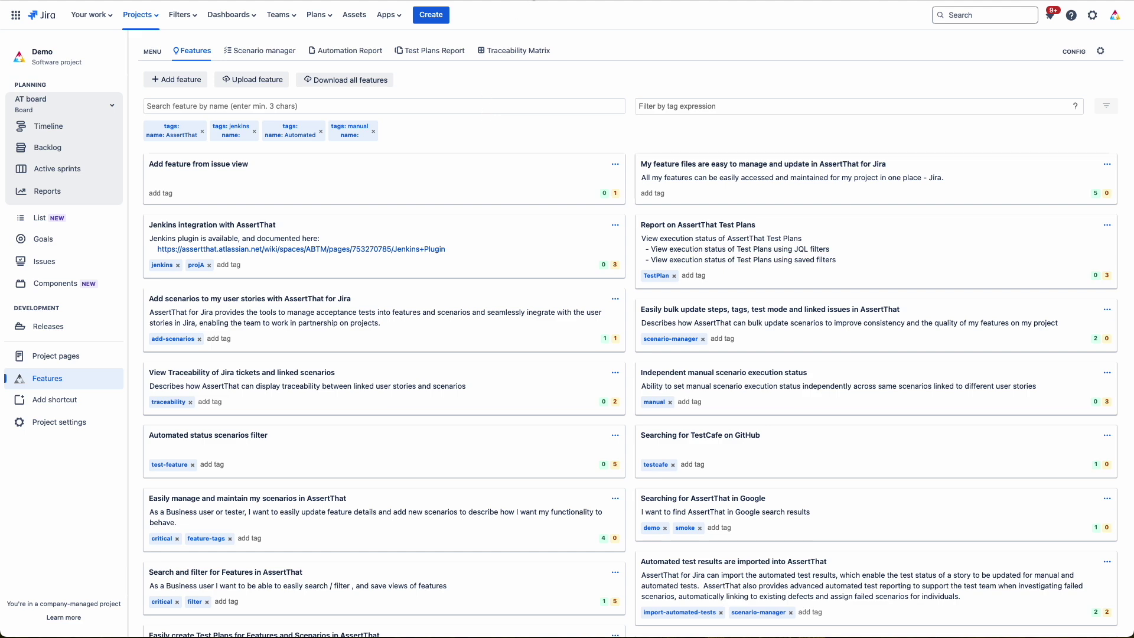
pyautogui.scroll(-1, 421, 142)
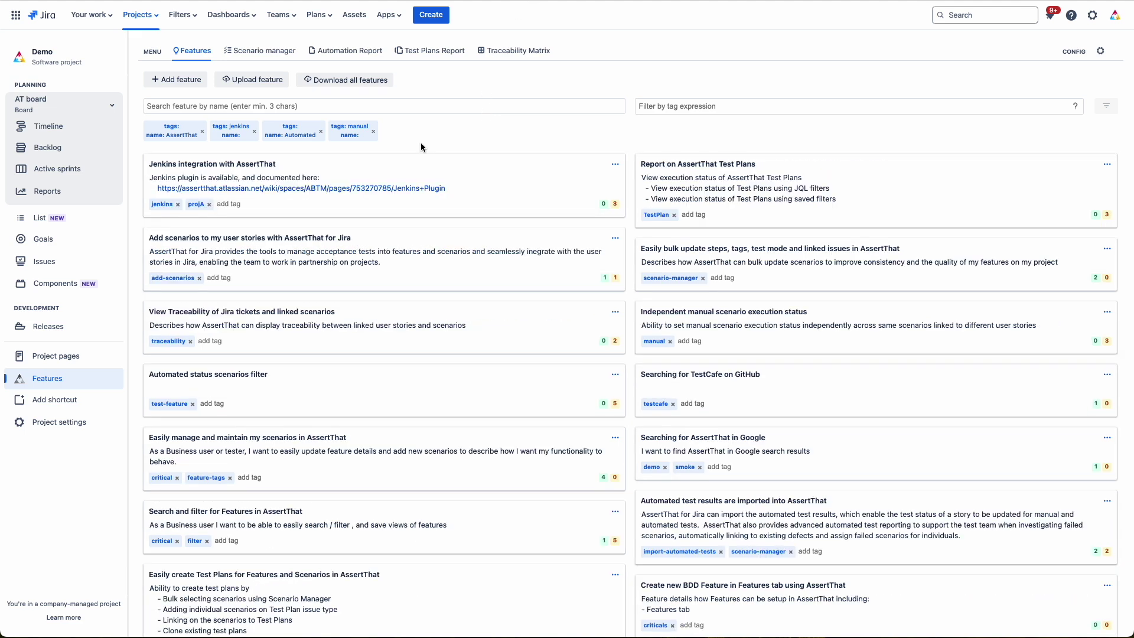